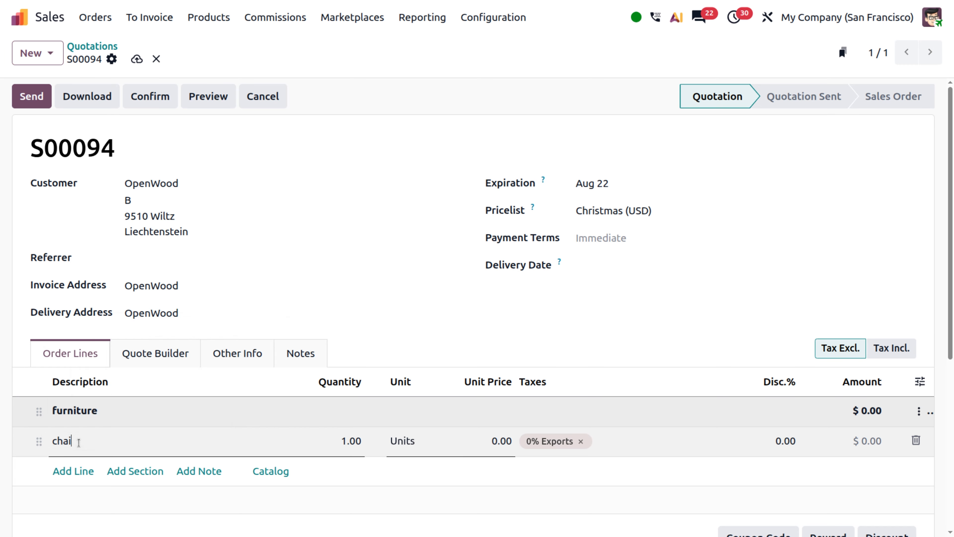
Step: Add the Conference Chair with Steel legs as a product line under the furniture section
key("Escape")
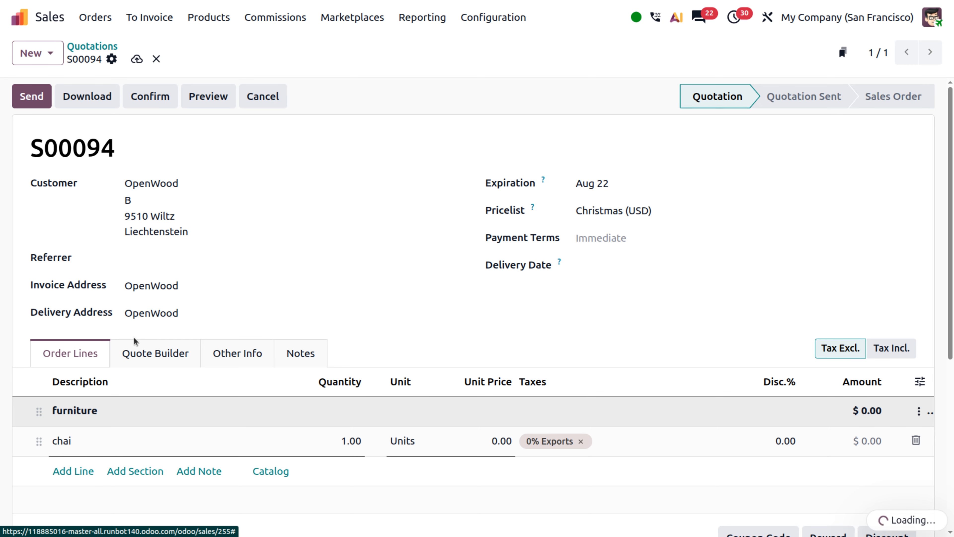
type("ch")
key("Return")
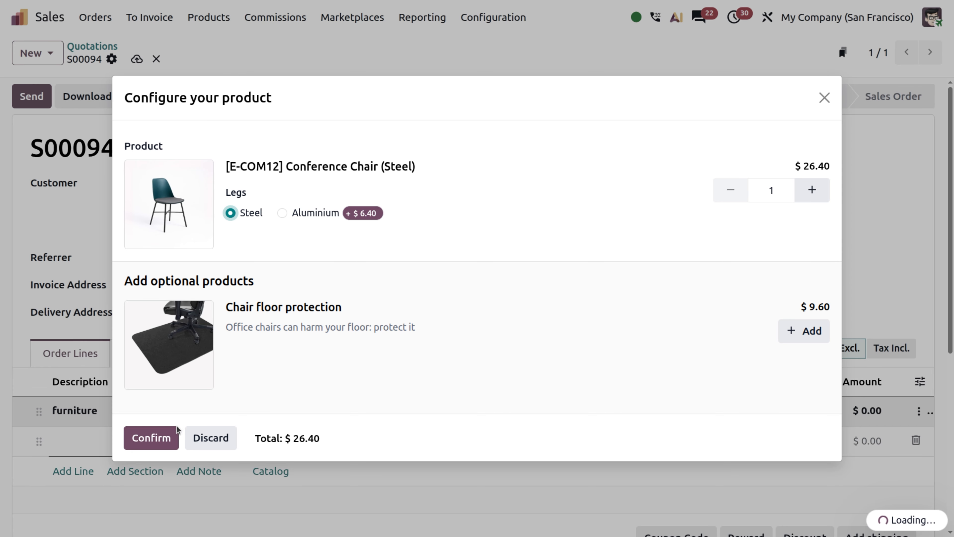
left_click(164, 442)
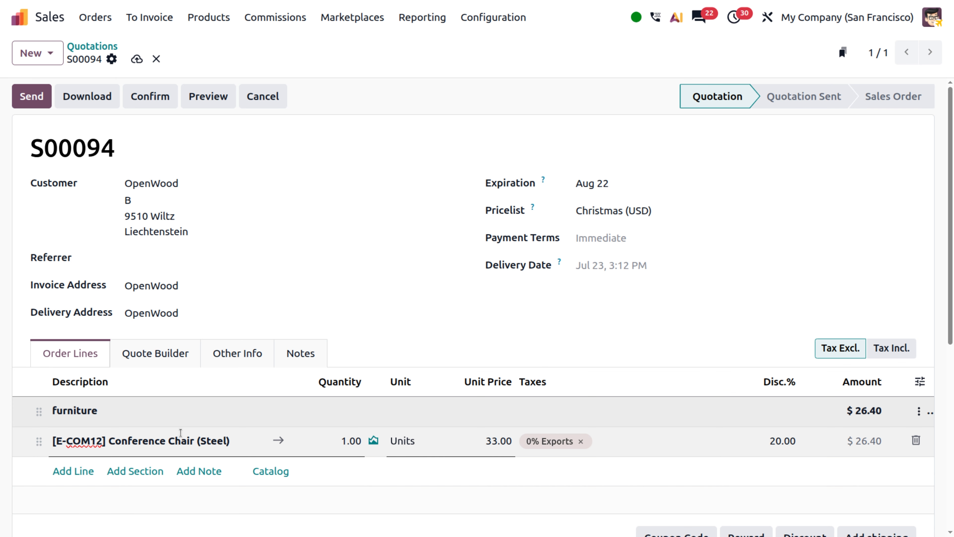
Step: Add a new order line for the Office Chair product
left_click(75, 471)
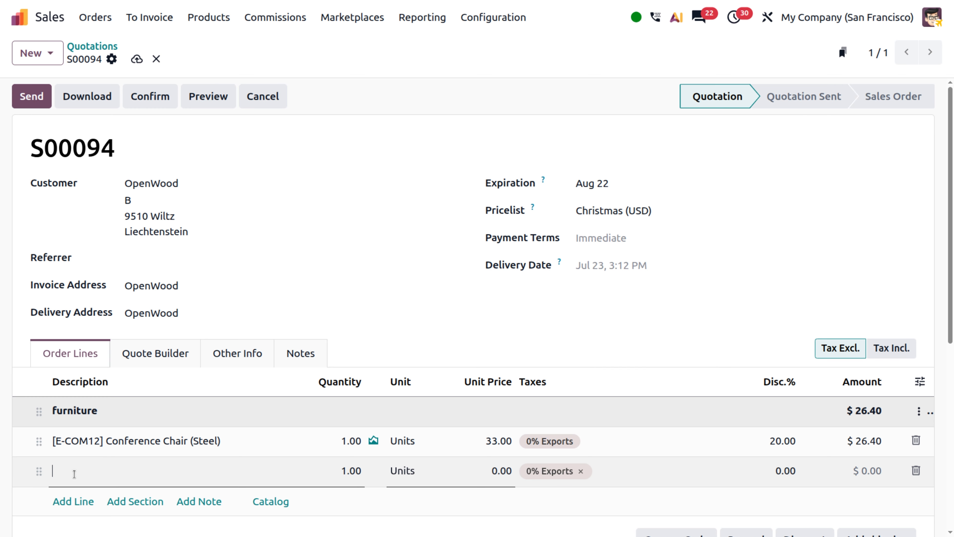
type("chai")
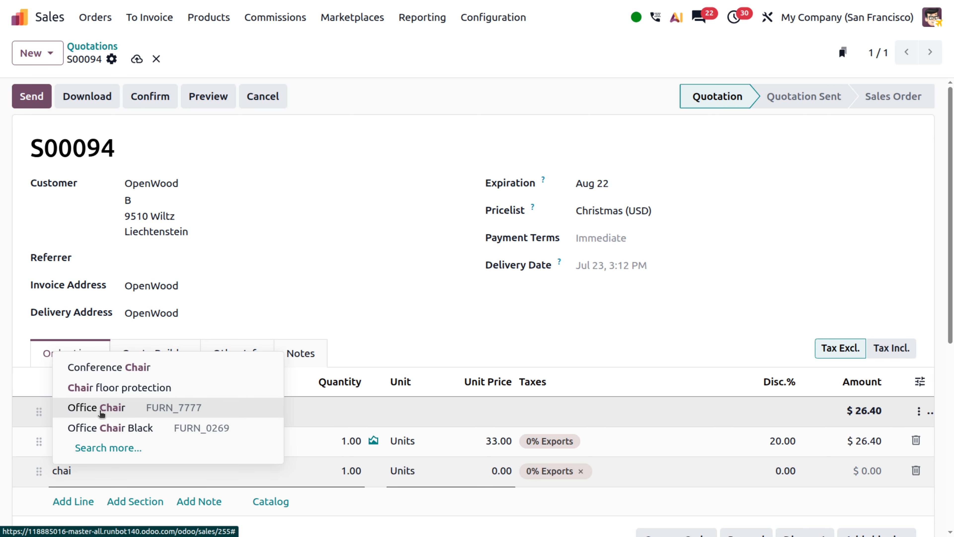
left_click(100, 409)
scroll(90, 452, "down", 3)
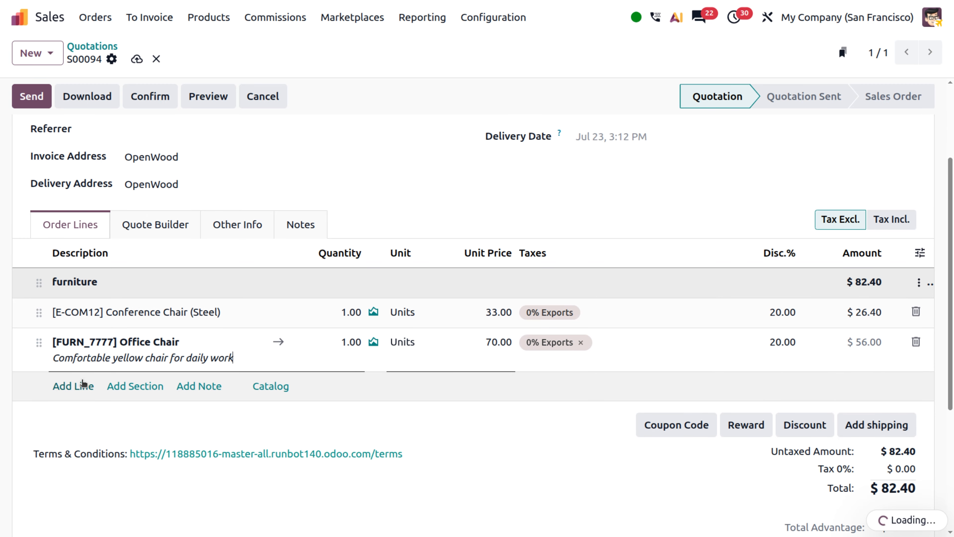
Step: Add a Dining Table order line below the Office Chair
left_click(78, 387)
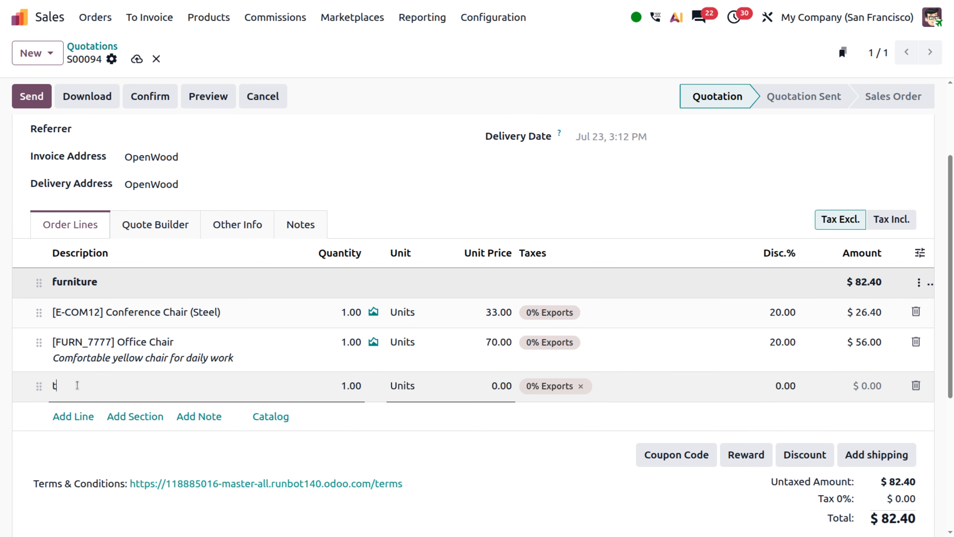
type("table")
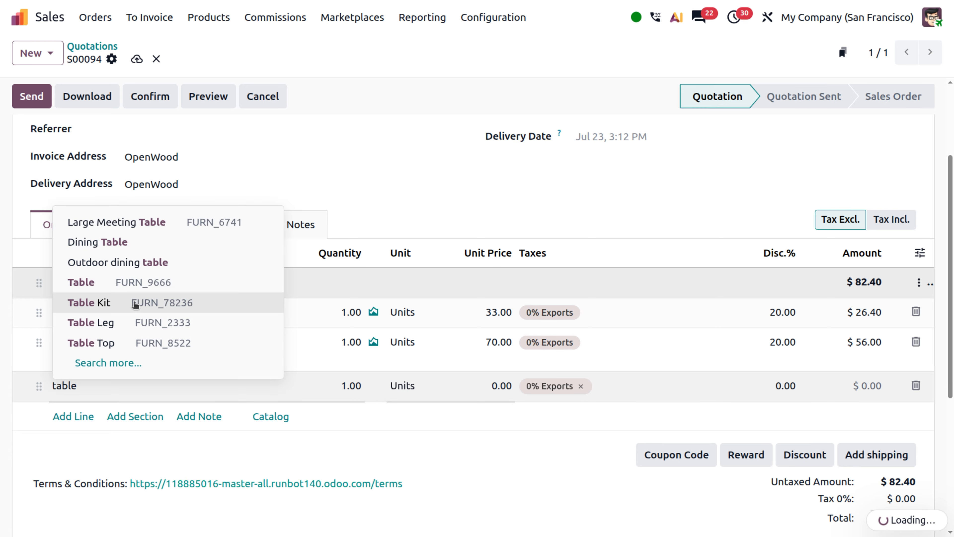
left_click(147, 247)
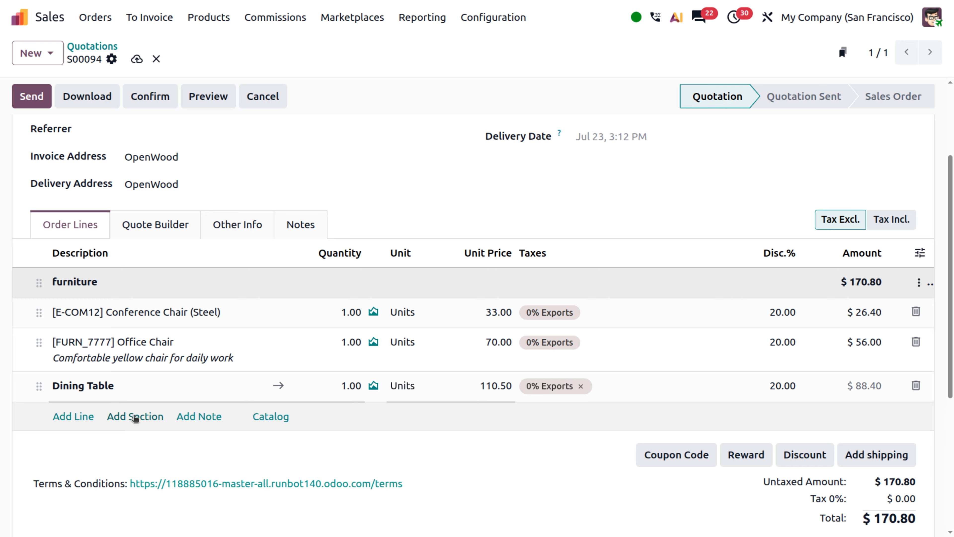
Step: Add a new section to the order lines named cloths
left_click(135, 418)
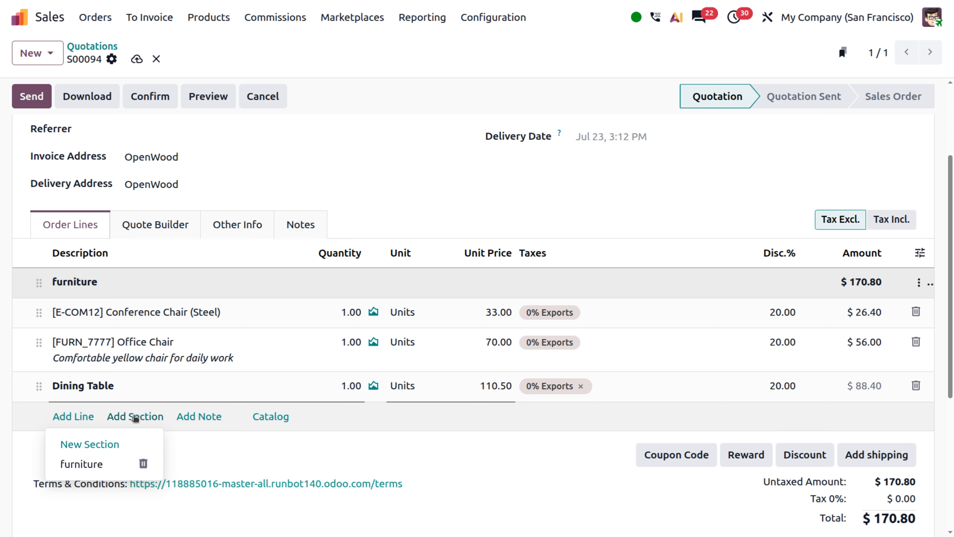
left_click(135, 417)
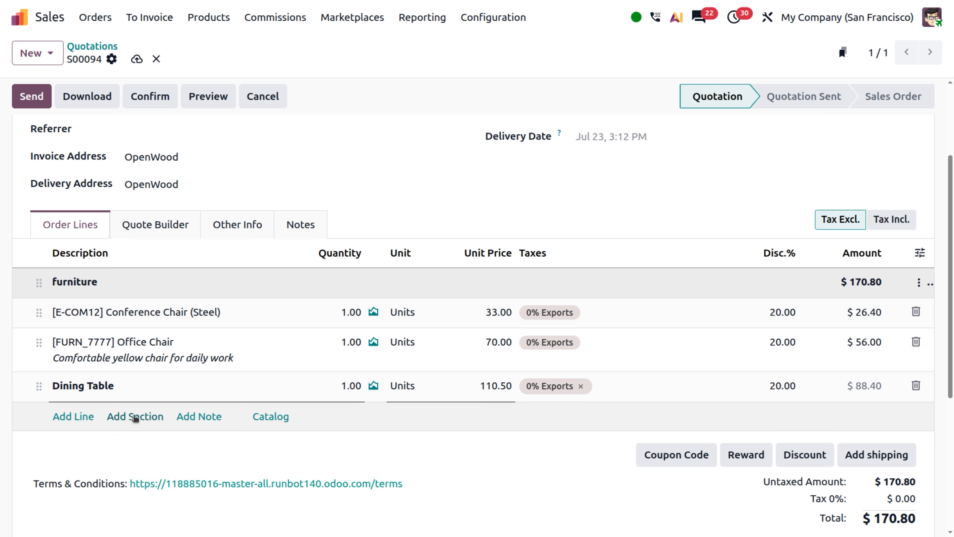
left_click(135, 417)
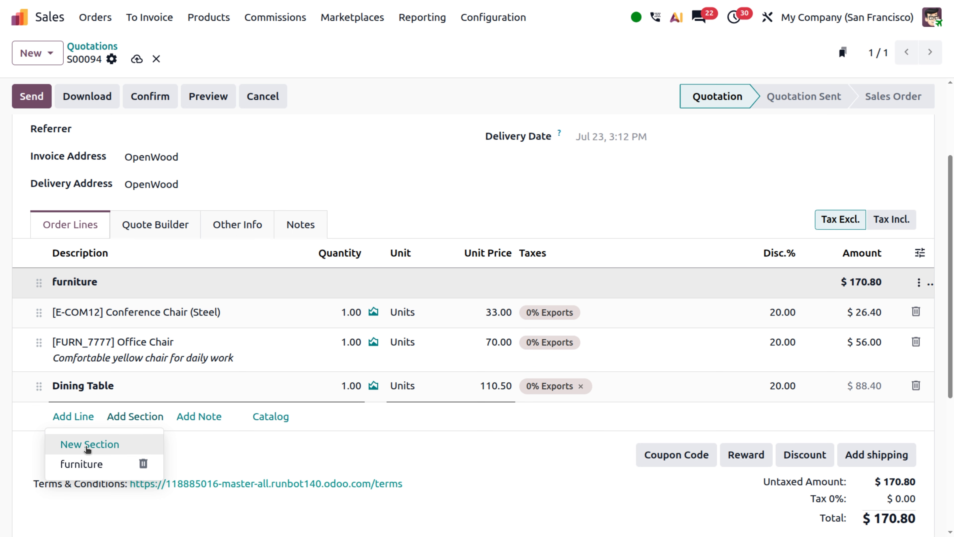
left_click(87, 447)
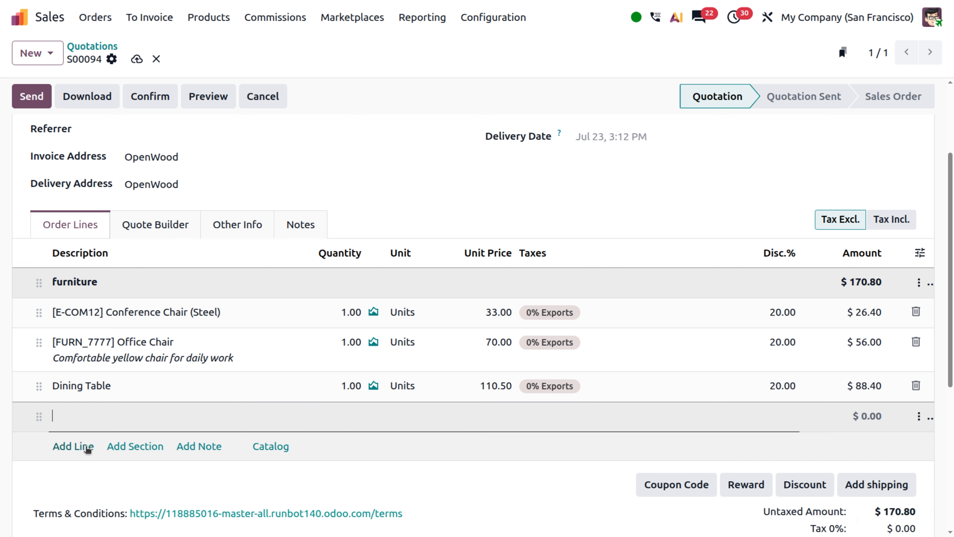
type("cloths")
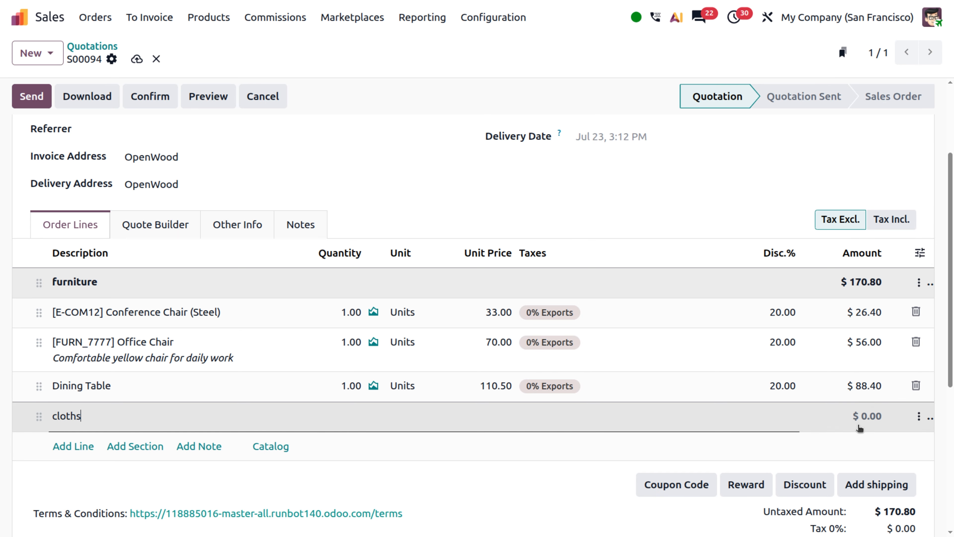
Step: Save the cloths section as a section template
left_click(919, 417)
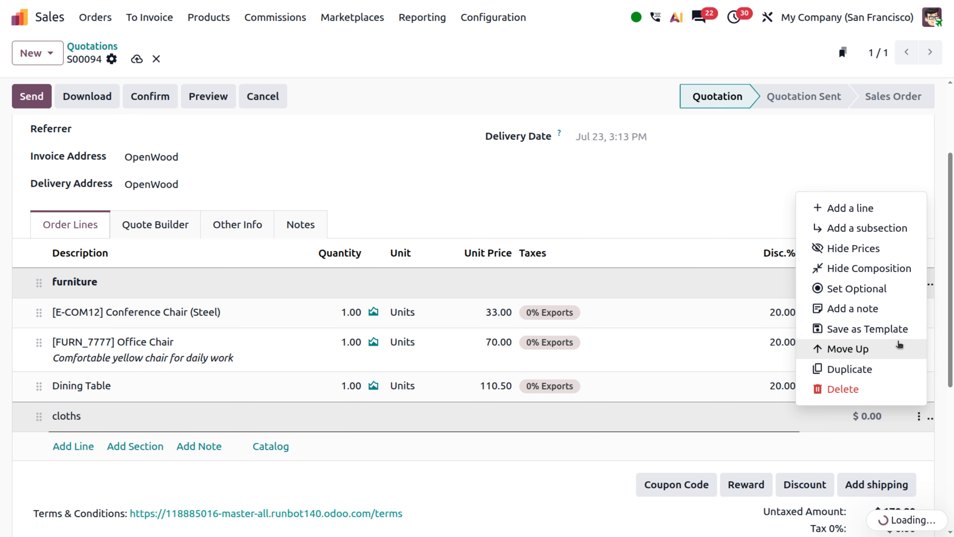
left_click(894, 329)
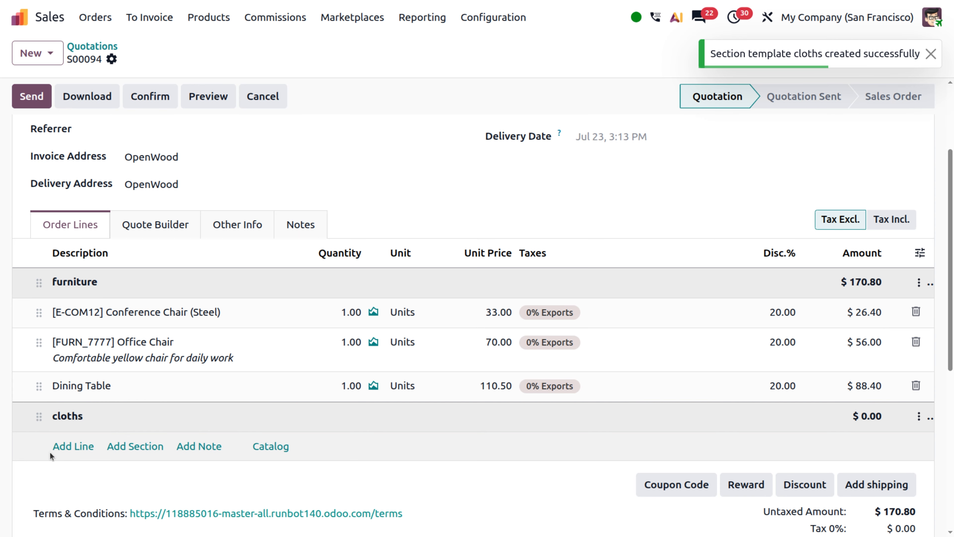
Step: Add the Black embroidered t-shirt in size S under the cloths section
left_click(72, 447)
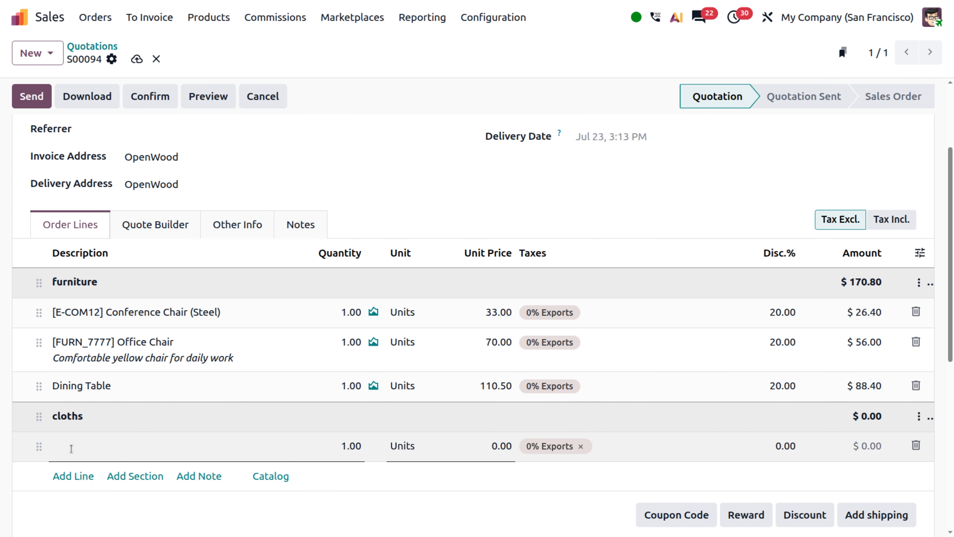
type("shirt")
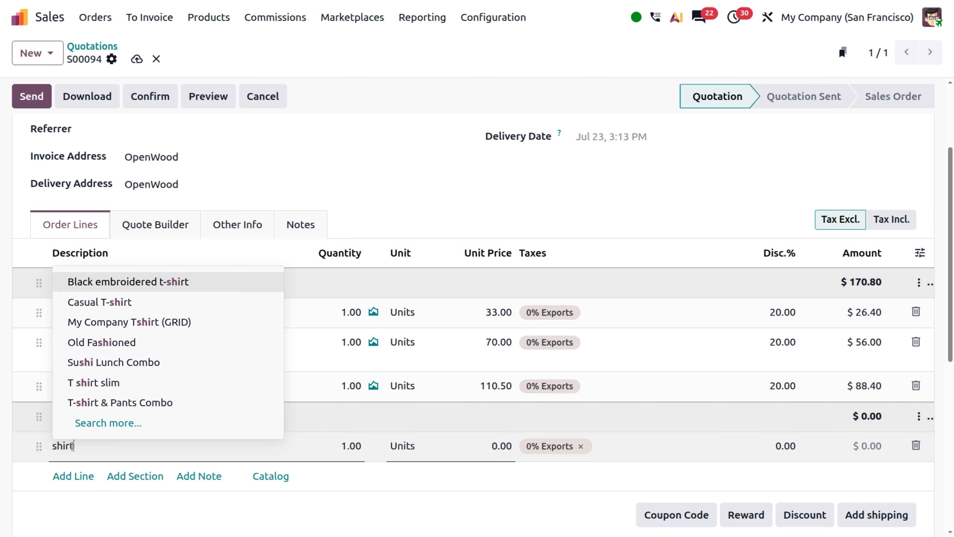
left_click(144, 323)
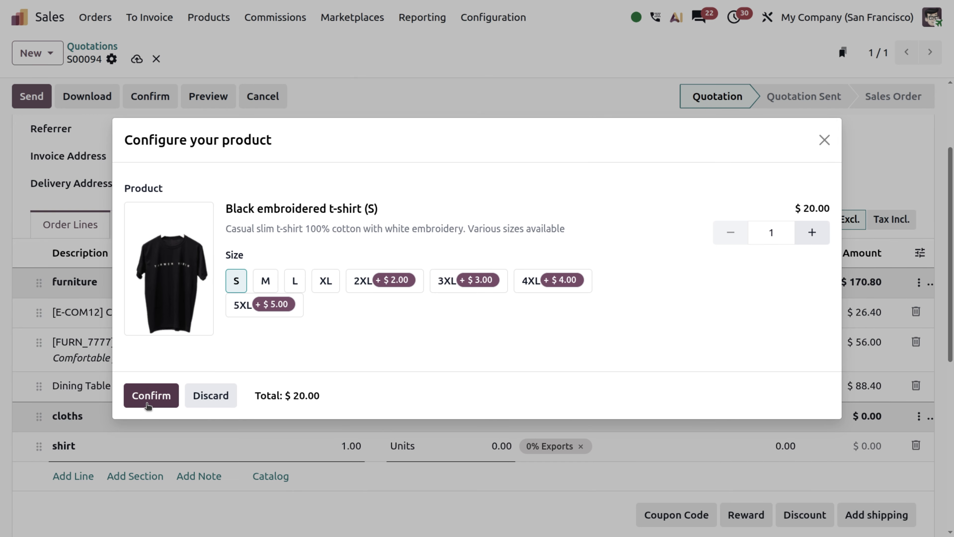
left_click(151, 396)
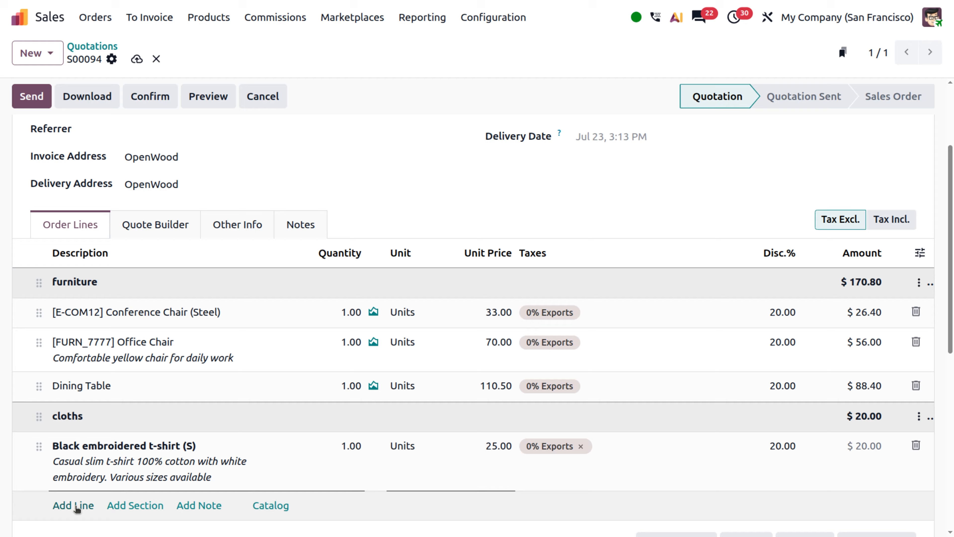
Step: Add the T-shirt & Pants Combo, choosing Casual T-shirt (S, White) as the t-shirt option
left_click(74, 505)
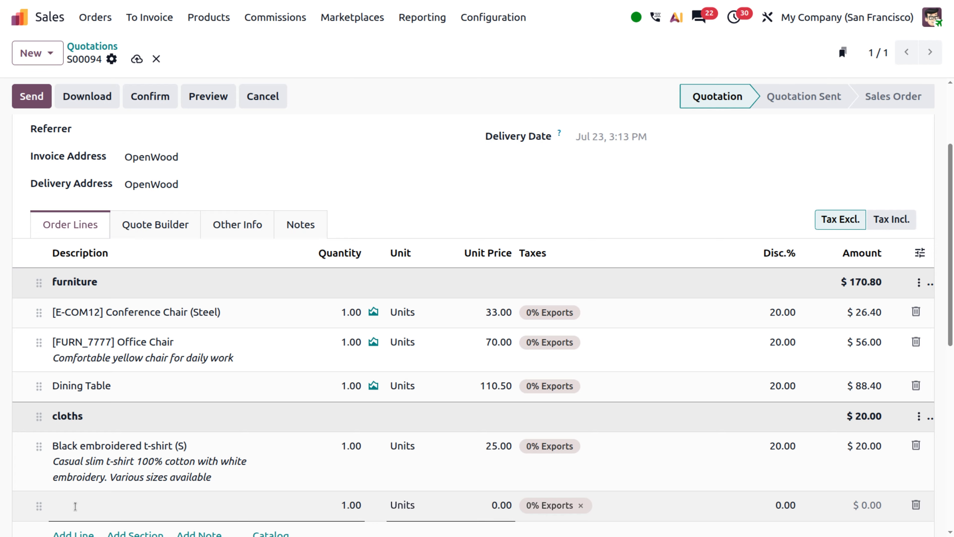
type("tsh")
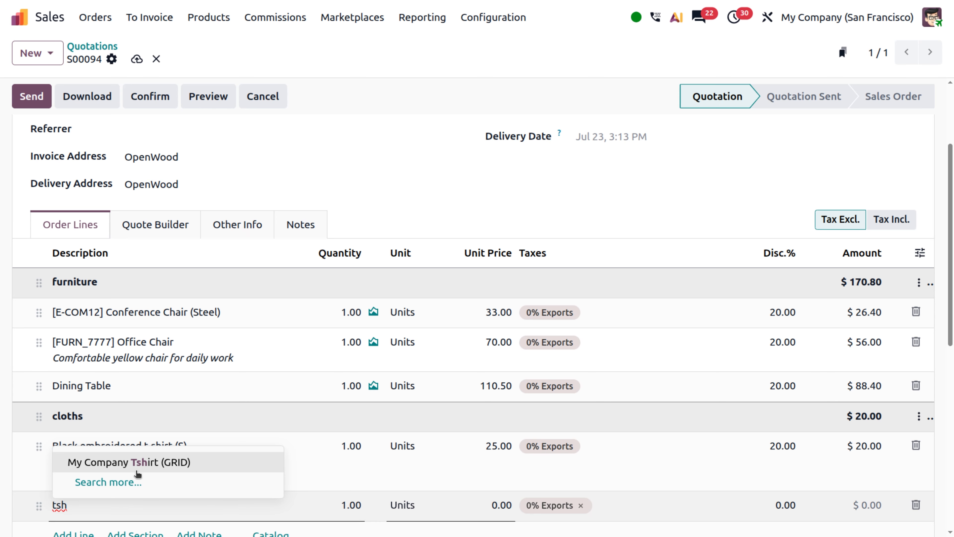
key("BackSpace")
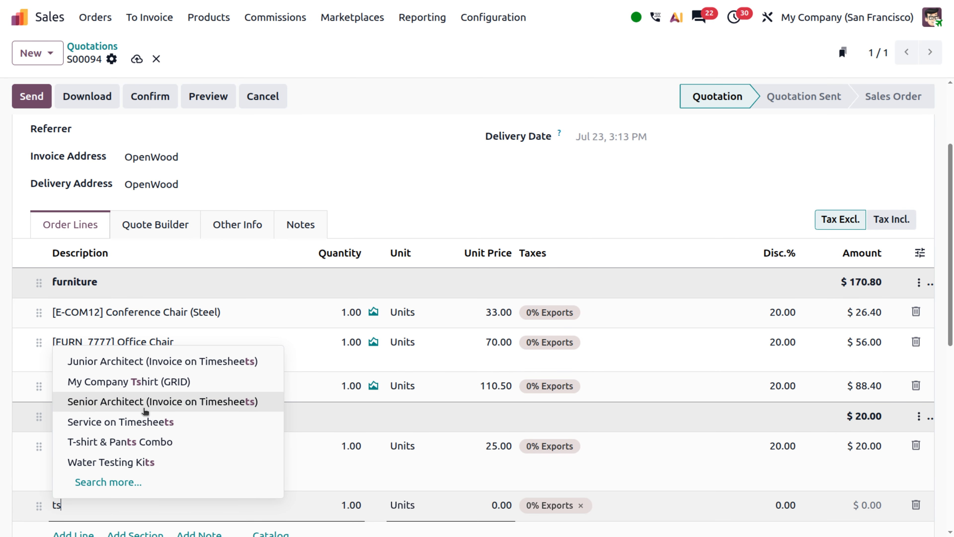
left_click(141, 447)
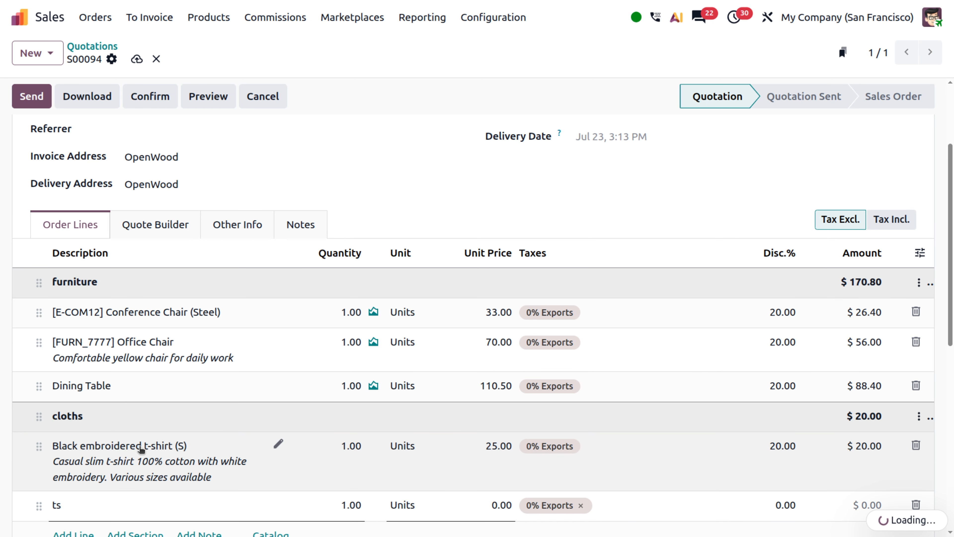
scroll(217, 511, "down", 2)
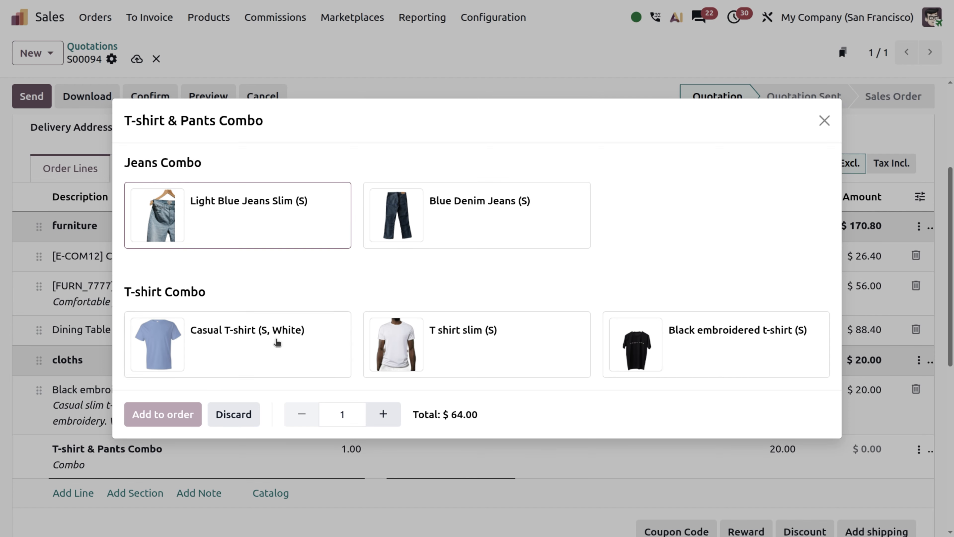
left_click(277, 343)
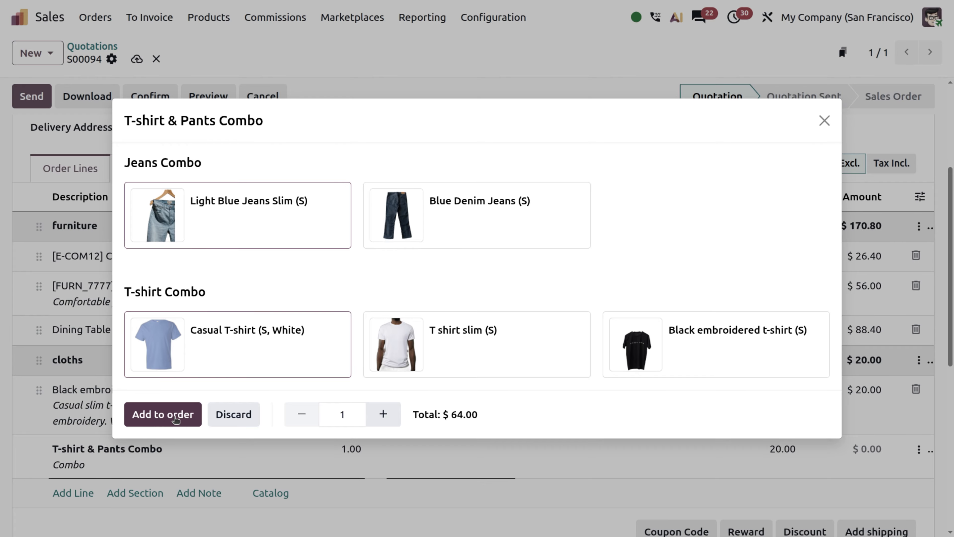
left_click(174, 425)
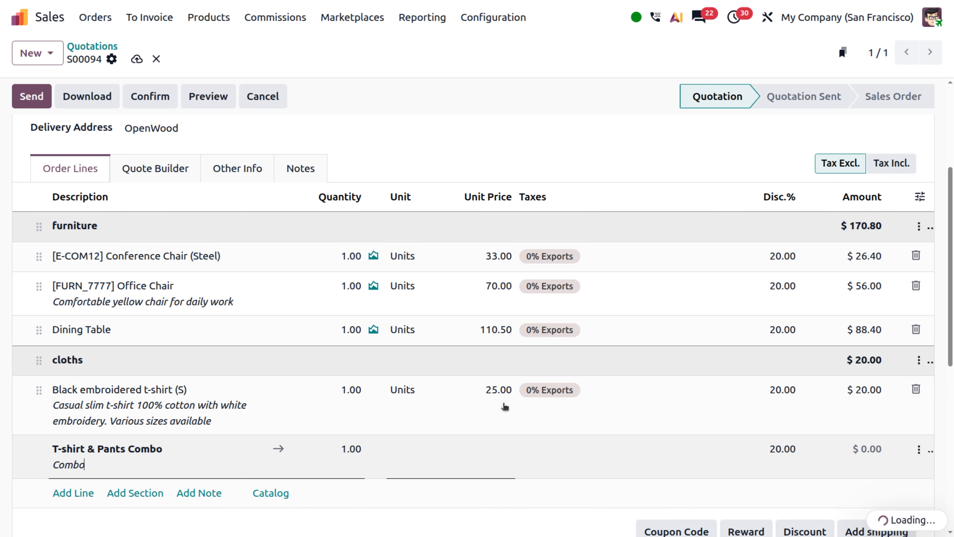
Step: Review the order lines and confirm the quotation as a sales order
scroll(321, 380, "down", 4)
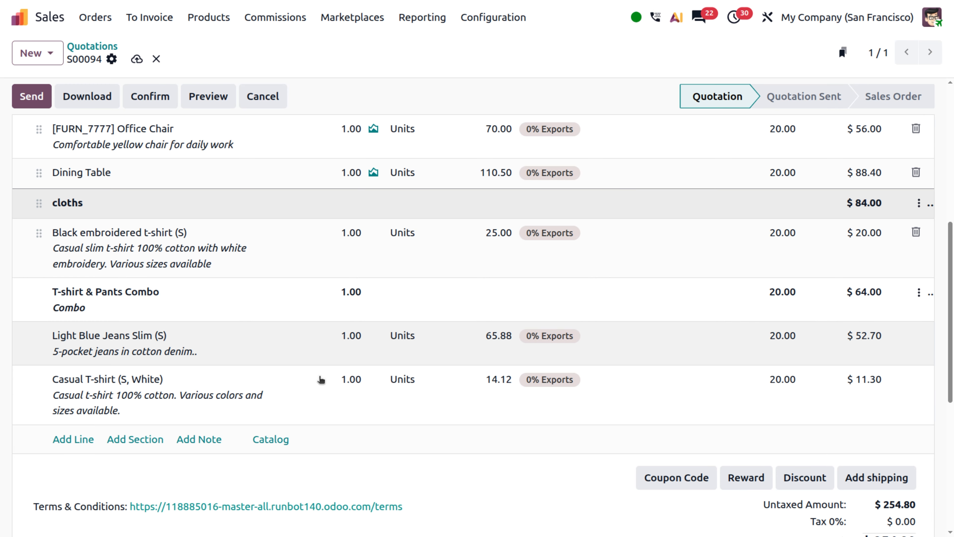
scroll(320, 380, "up", 3)
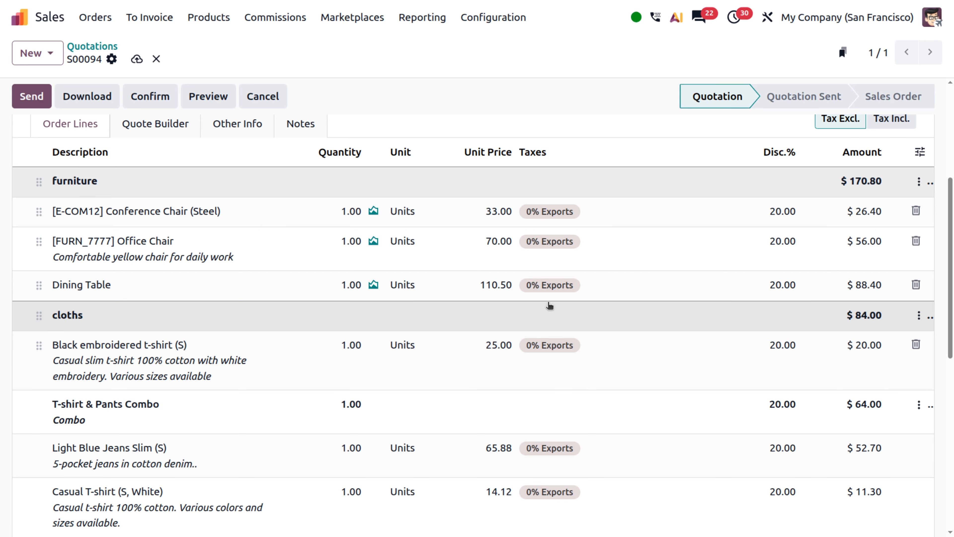
scroll(442, 310, "up", 6)
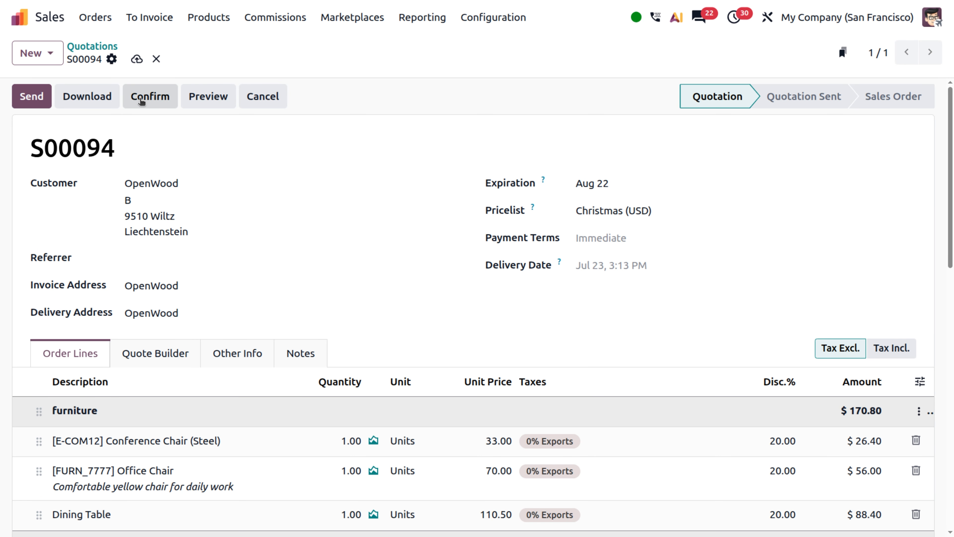
left_click(140, 99)
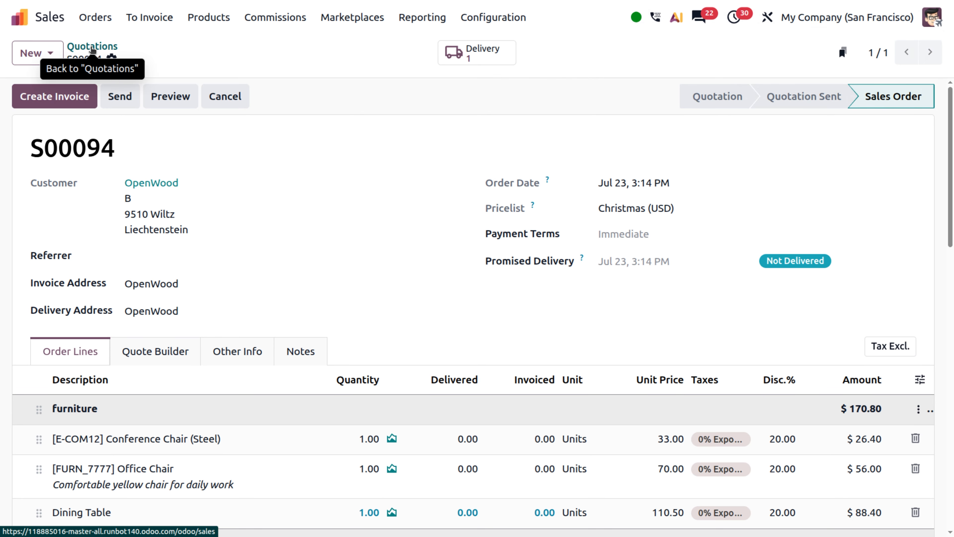
Step: Start a new quotation from the quotations list and set the customer to Azure Interior
left_click(92, 47)
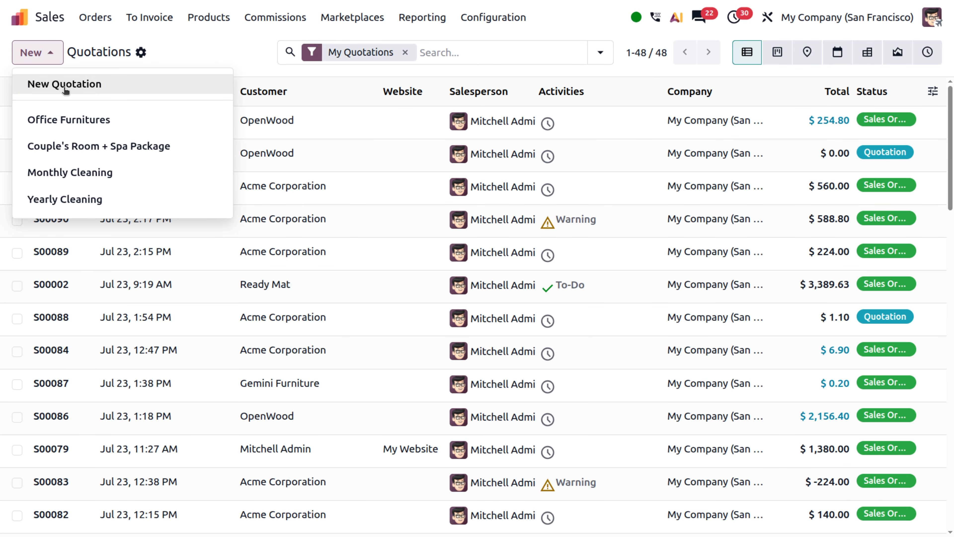
left_click(65, 91)
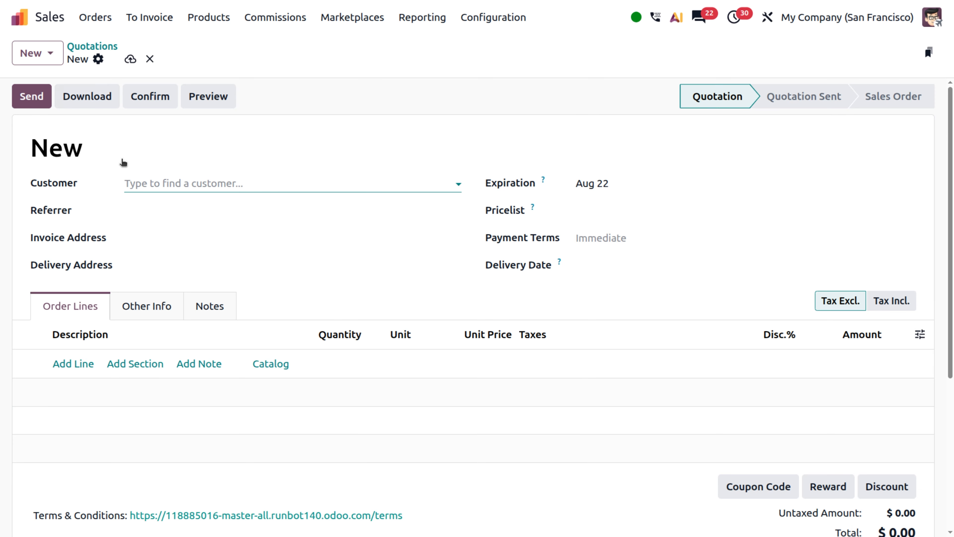
left_click(147, 184)
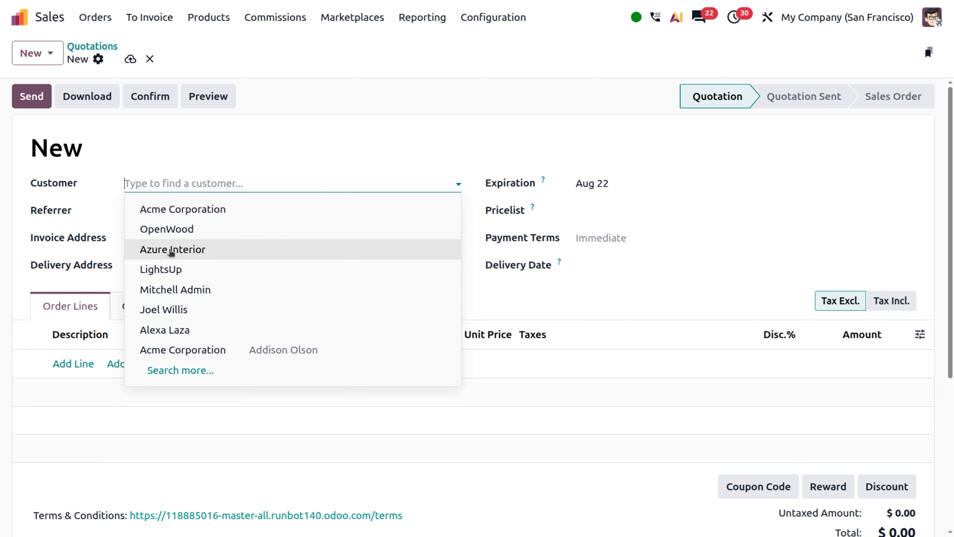
left_click(170, 250)
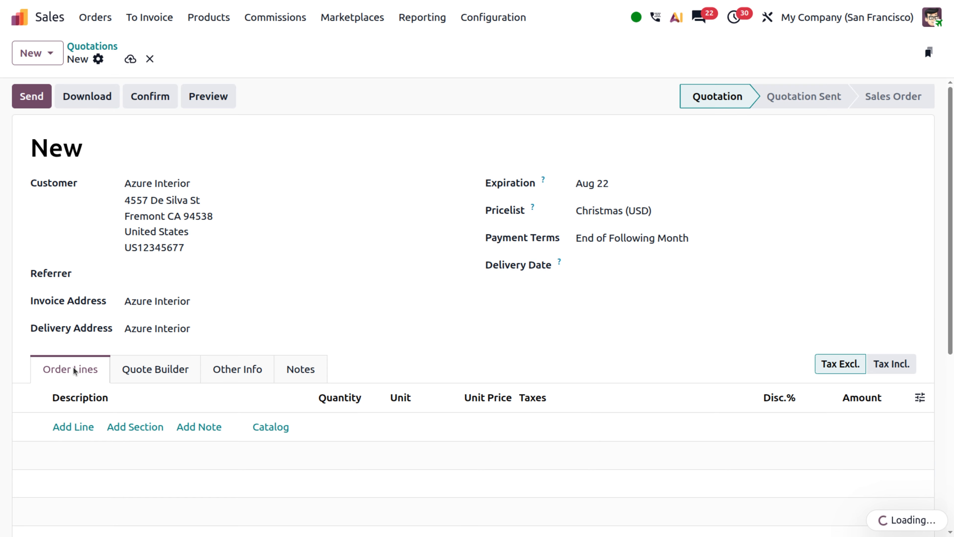
Step: Insert the saved furniture section template into the new quotation's order lines
left_click(74, 427)
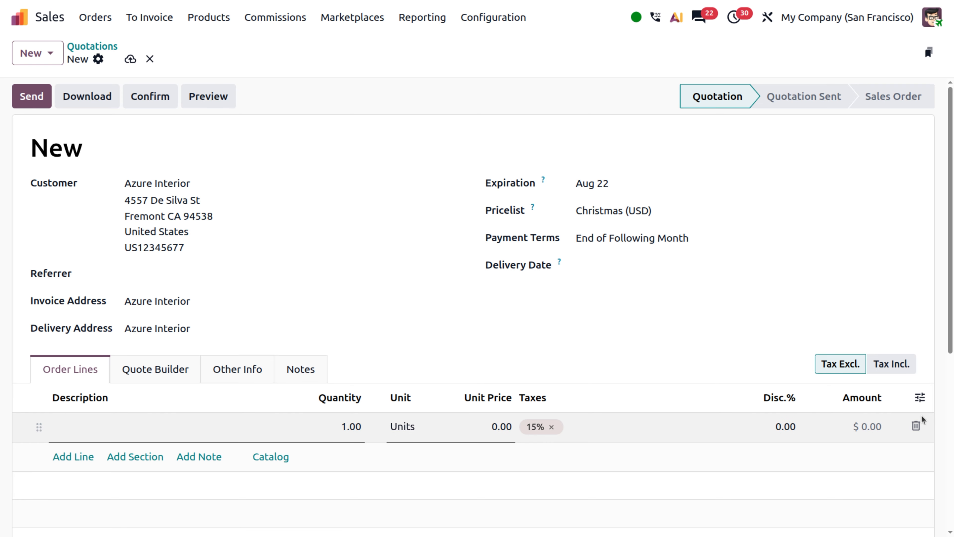
left_click(915, 426)
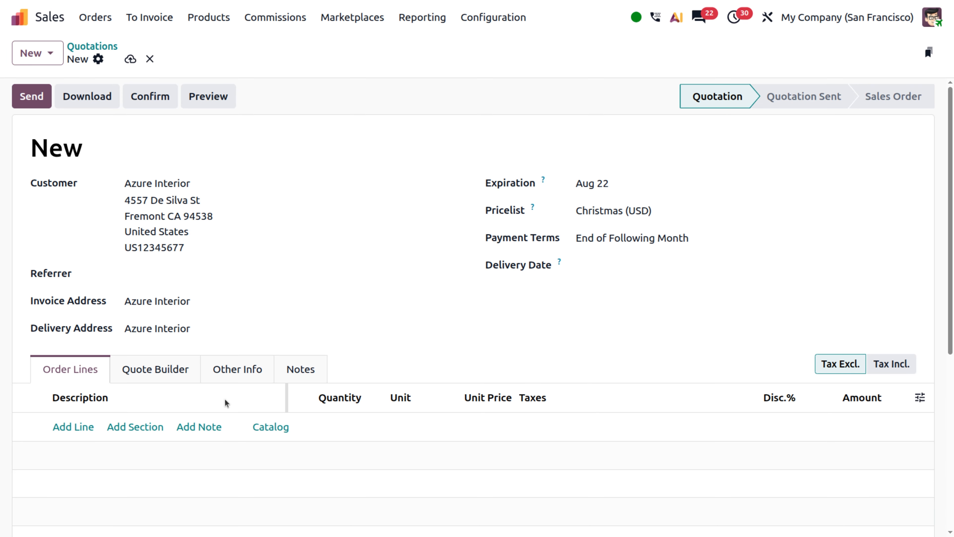
left_click(132, 428)
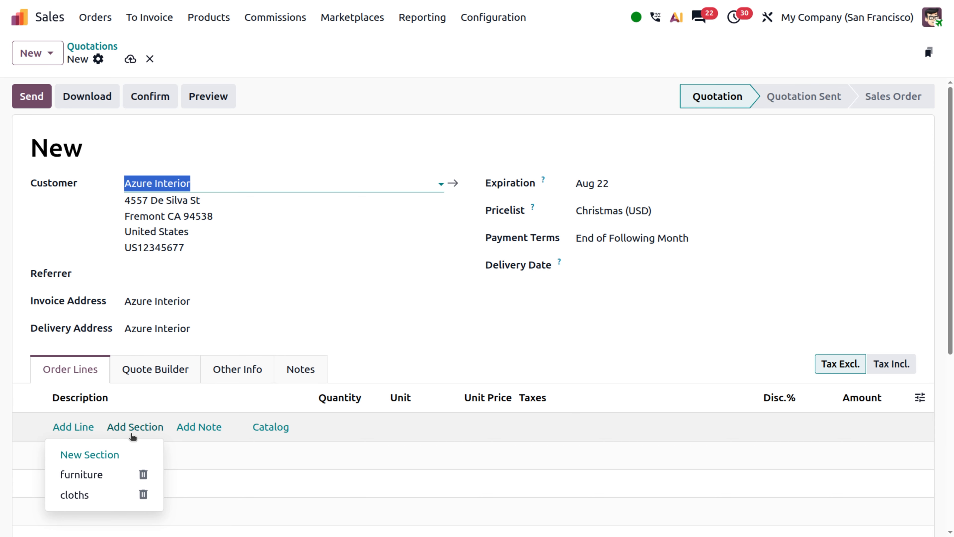
scroll(107, 493, "down", 3)
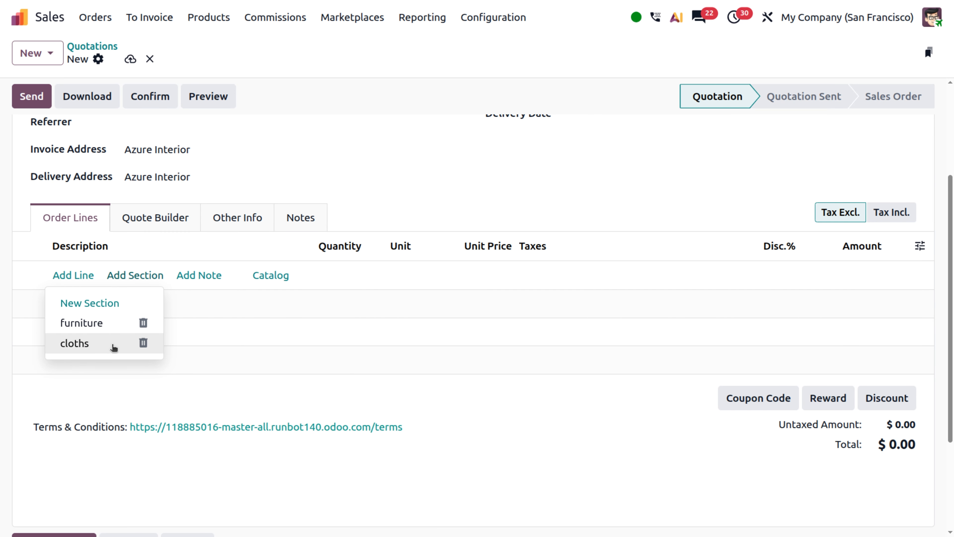
left_click(105, 324)
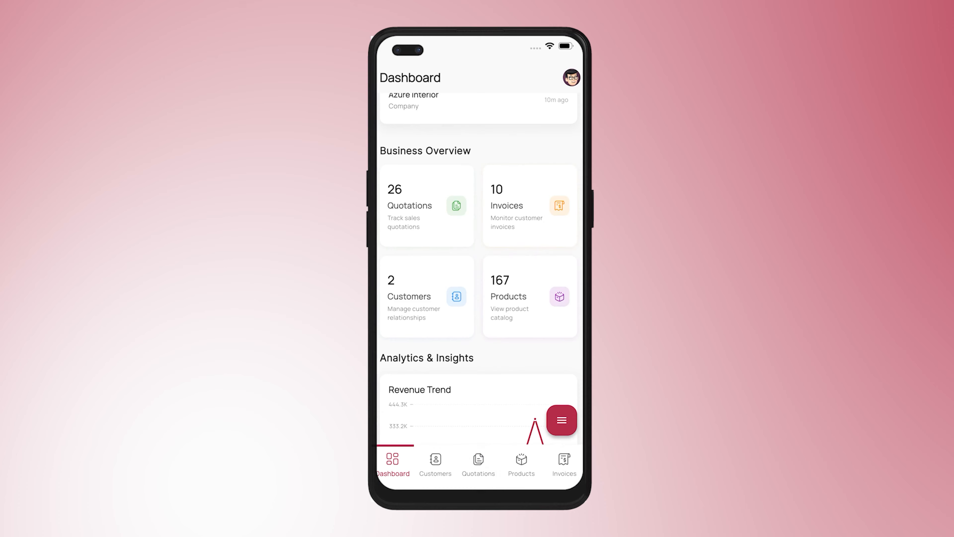
Step: In the mobile app, find the Azure Interior draft invoice by its number and confirm it
left_click(564, 464)
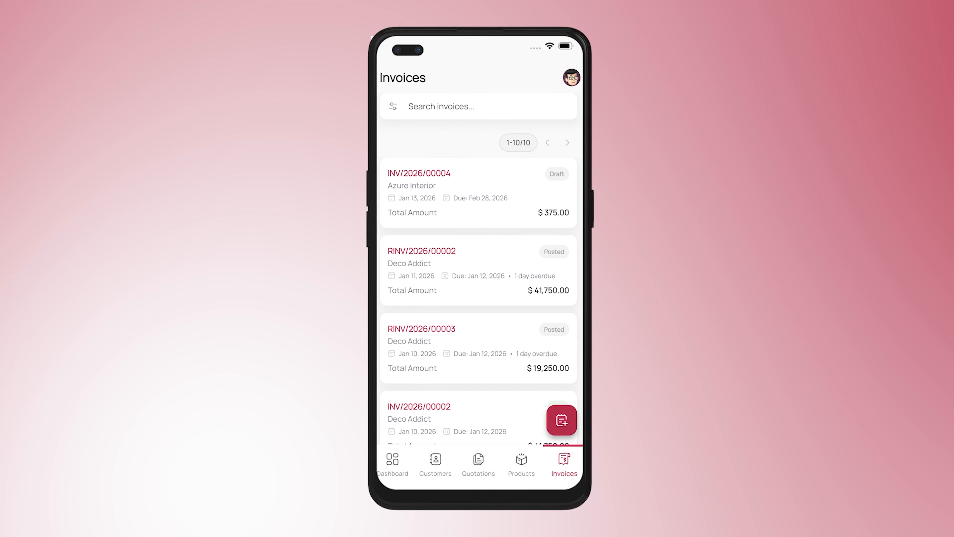
left_click(478, 106)
left_click(399, 446)
type("00004")
left_click(559, 446)
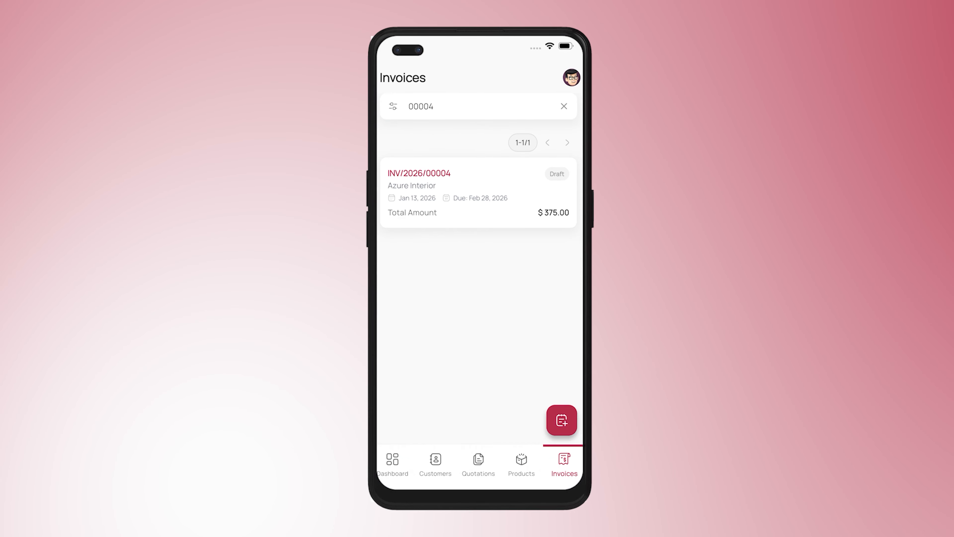
left_click(479, 192)
left_click(572, 78)
left_click(511, 84)
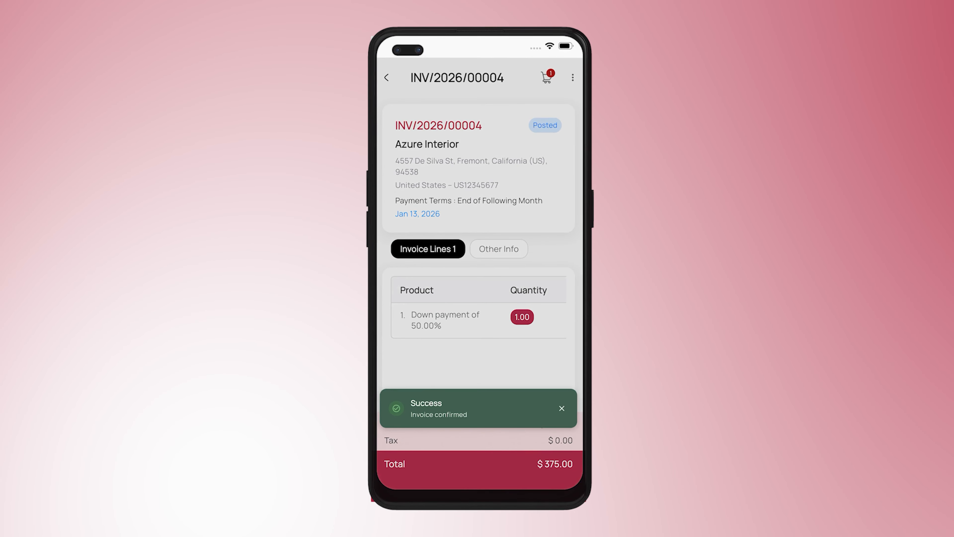
Step: Record a payment against the confirmed invoice using the Bank Transfer payment method
left_click(572, 78)
left_click(511, 162)
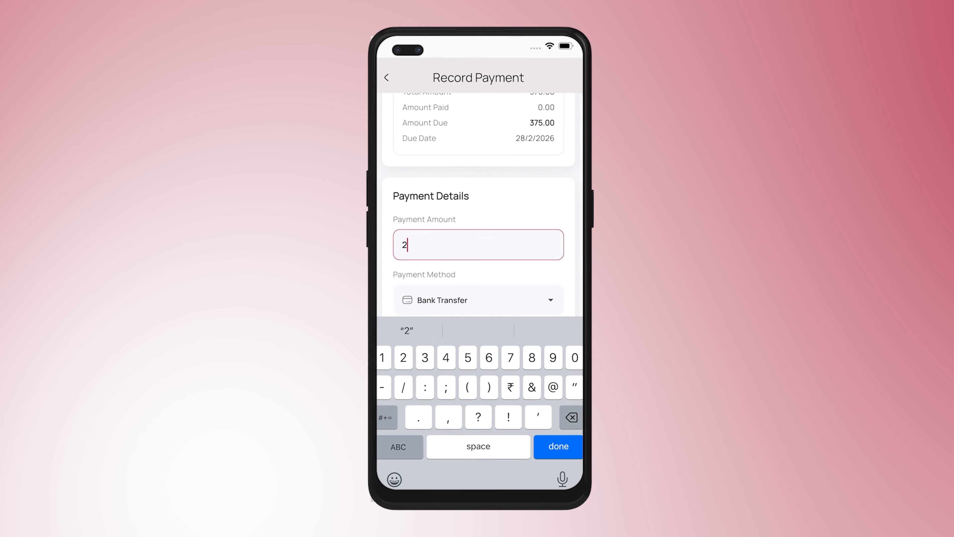
left_click(558, 446)
scroll(478, 244, "down", 4)
left_click(478, 476)
left_click(515, 360)
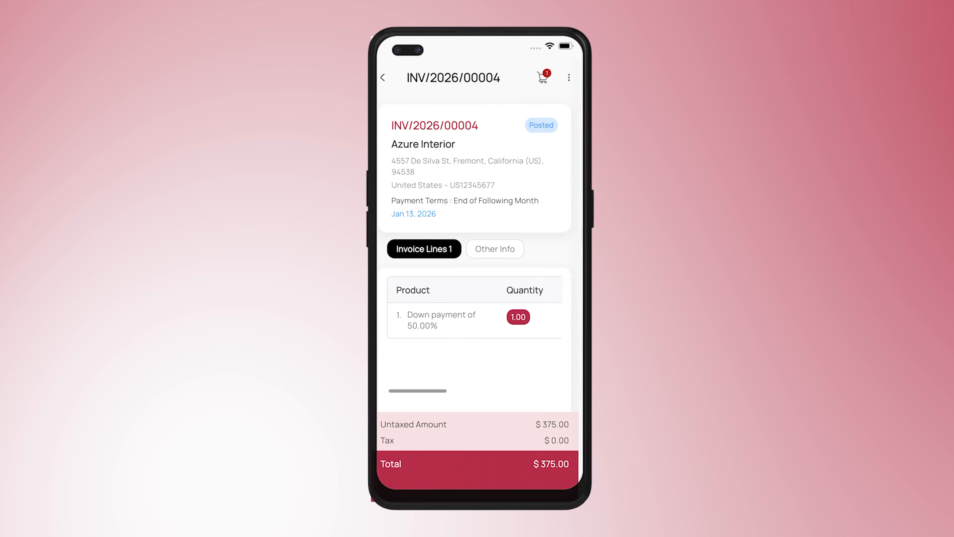
Step: Send the invoice by email and print it as a PDF
scroll(478, 263, "down", 2)
scroll(478, 244, "up", 3)
left_click(573, 77)
left_click(502, 215)
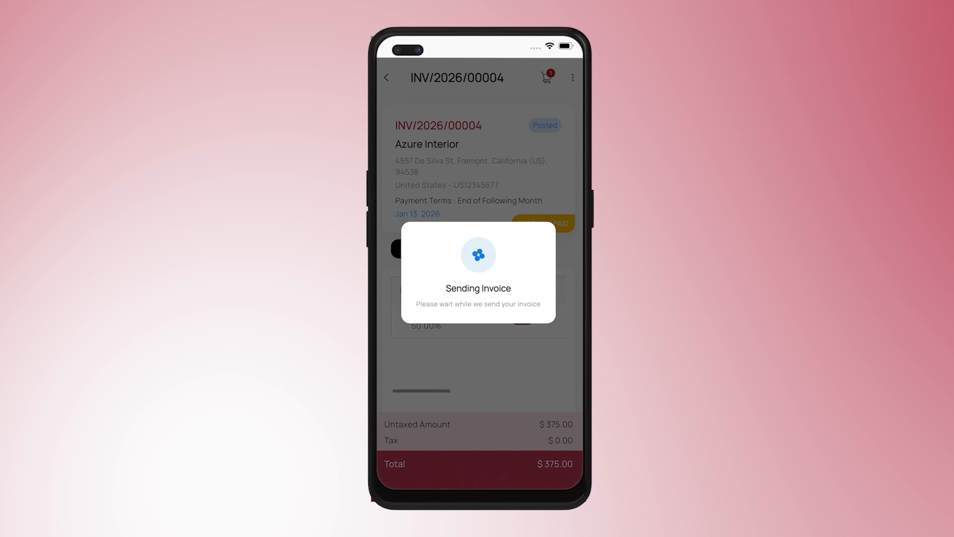
left_click(479, 317)
left_click(572, 77)
left_click(511, 190)
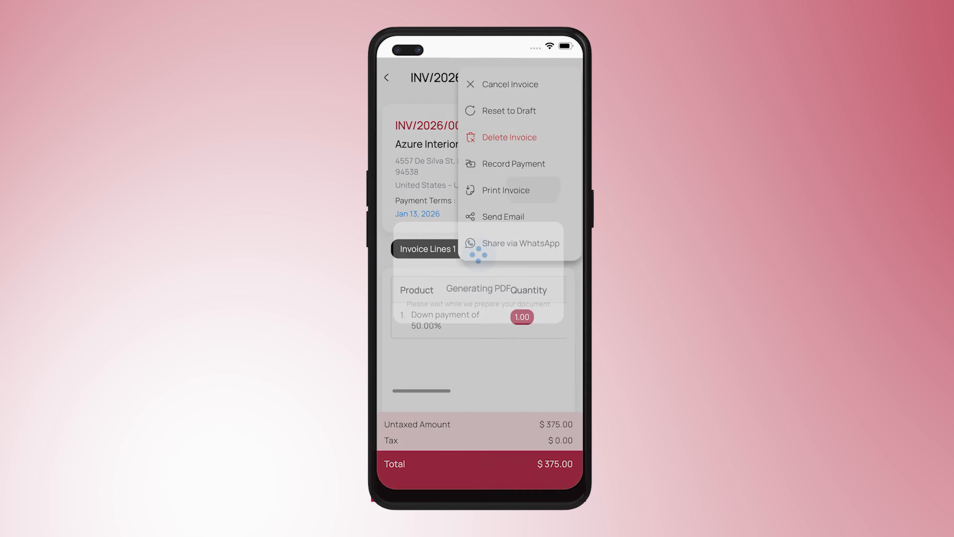